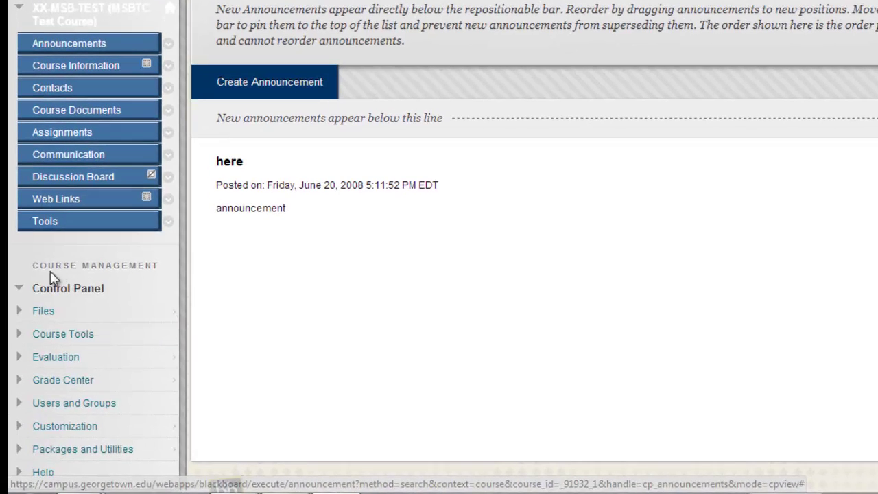
Expand the Course Tools of the course and open Blackboard Collaborate from them.
{"action": "left_click_drag", "start_coordinate": [29, 265], "coordinate": [163, 266]}
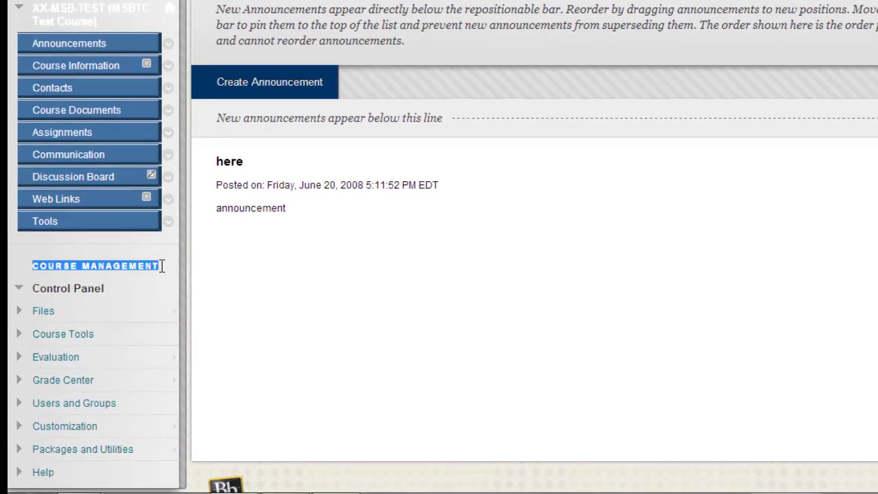
{"action": "left_click", "coordinate": [65, 337]}
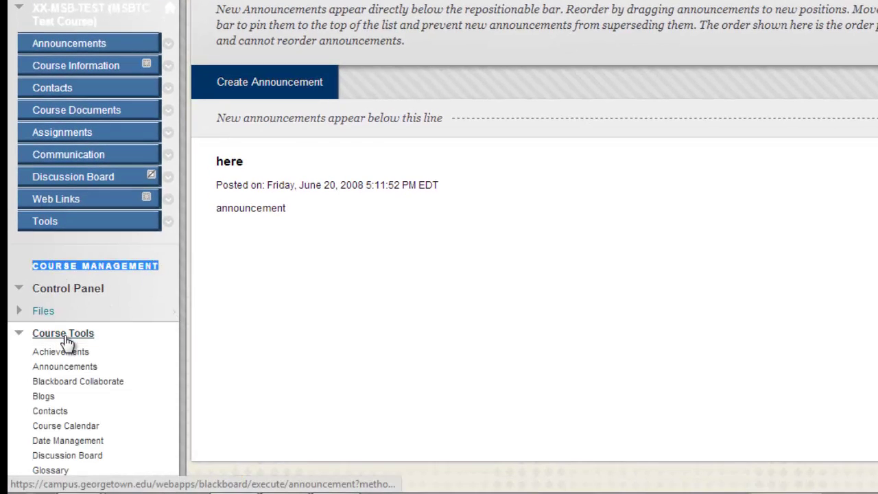
{"action": "scroll", "coordinate": [75, 343], "scroll_direction": "down", "scroll_amount": 1}
{"action": "scroll", "coordinate": [78, 306], "scroll_direction": "down", "scroll_amount": 2}
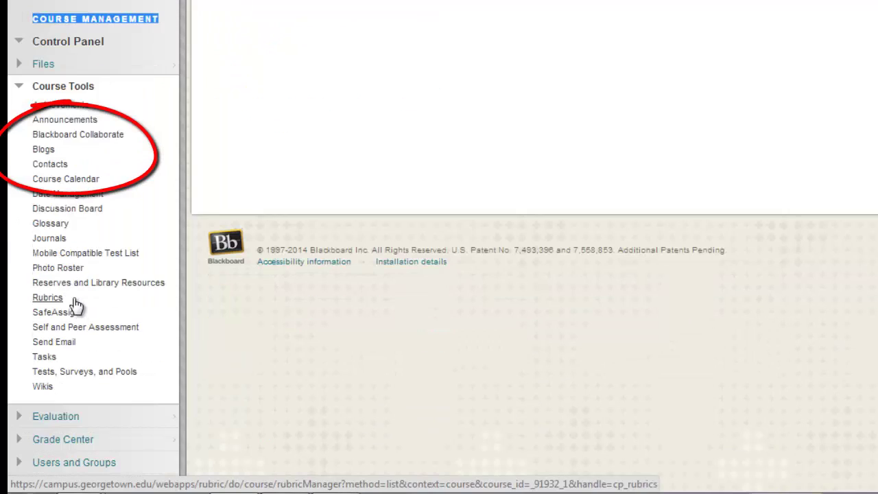
{"action": "left_click", "coordinate": [76, 135]}
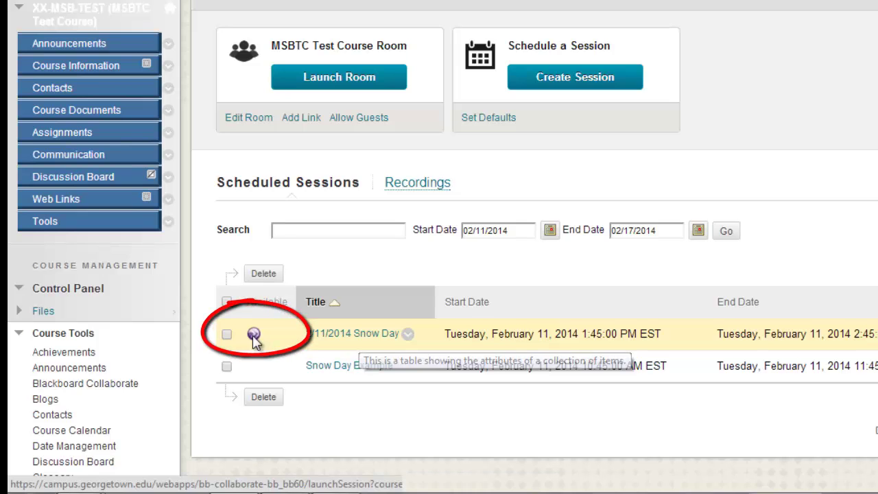
Launch the 2/11/2014 Snow Day session room, keep the downloaded join (15).jnlp file, and run it.
{"action": "left_click", "coordinate": [254, 335]}
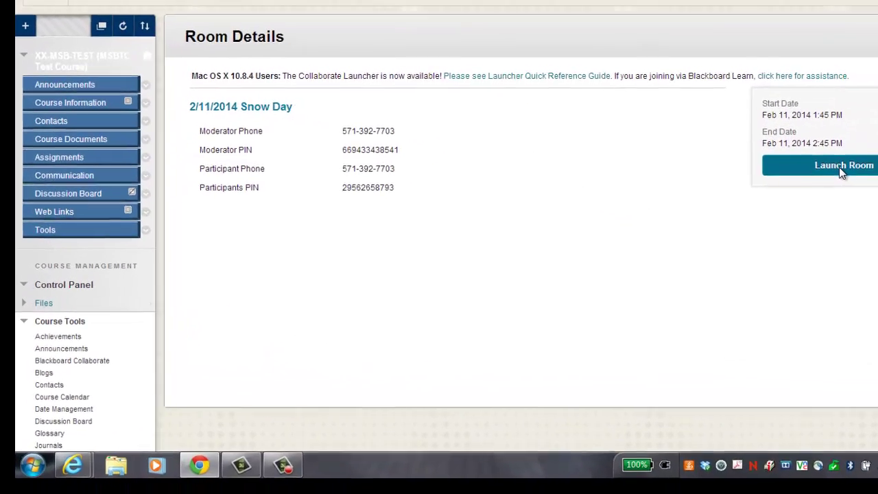
{"action": "left_click", "coordinate": [819, 175]}
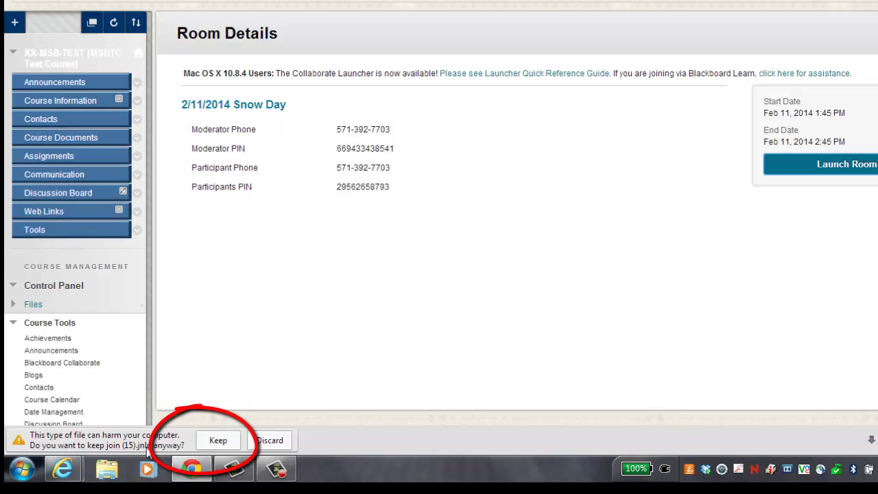
{"action": "left_click", "coordinate": [217, 442]}
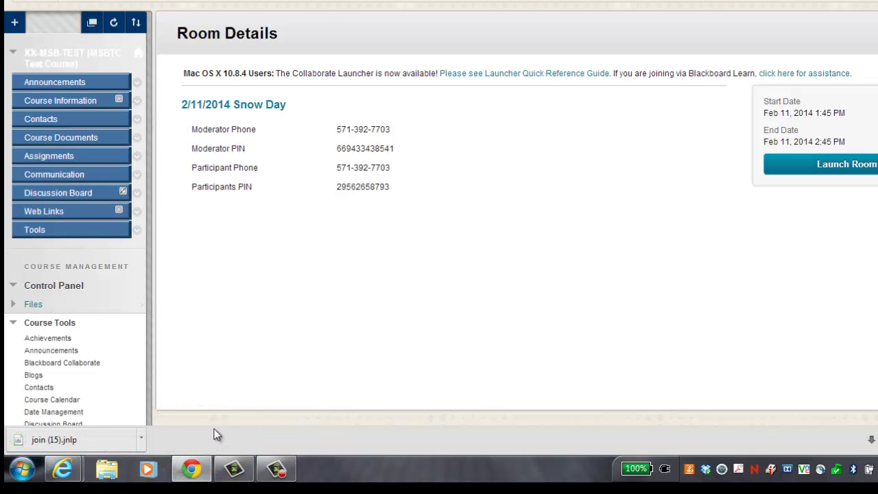
{"action": "left_click", "coordinate": [69, 446]}
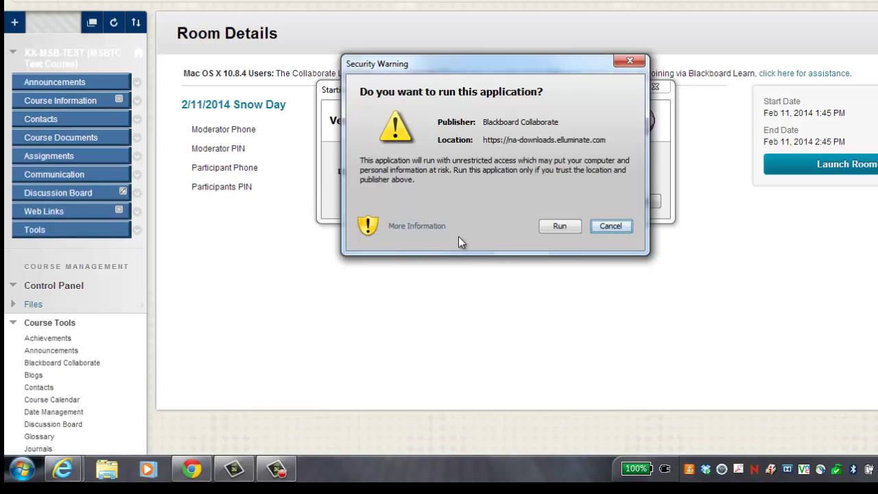
{"action": "left_click", "coordinate": [557, 226]}
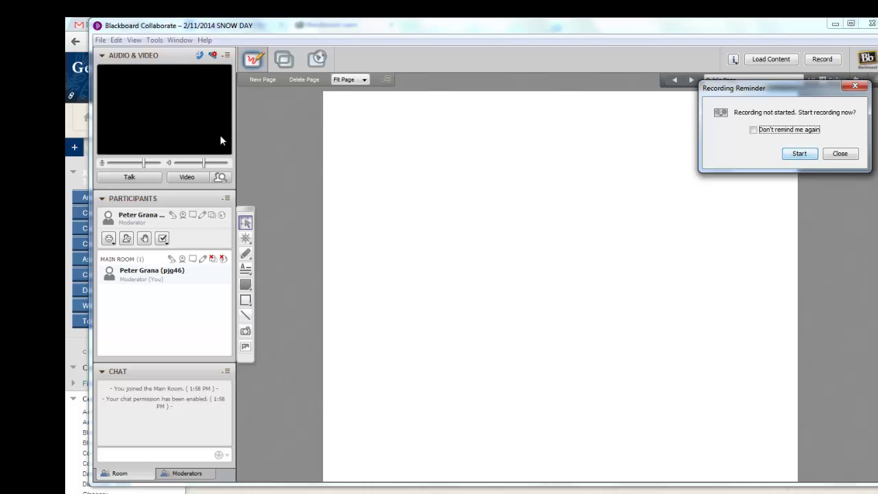
Switch on the microphone in the session room, and turn the camera's video transmission on and off.
{"action": "left_click", "coordinate": [186, 178]}
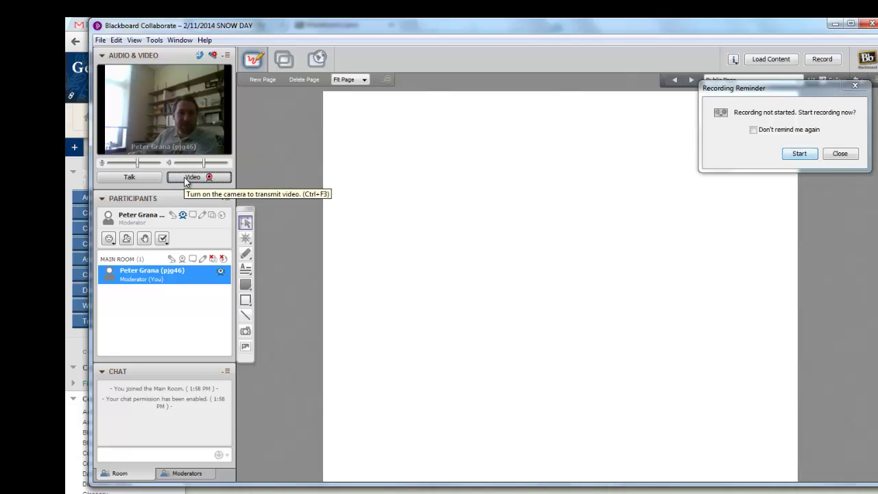
{"action": "left_click", "coordinate": [137, 177]}
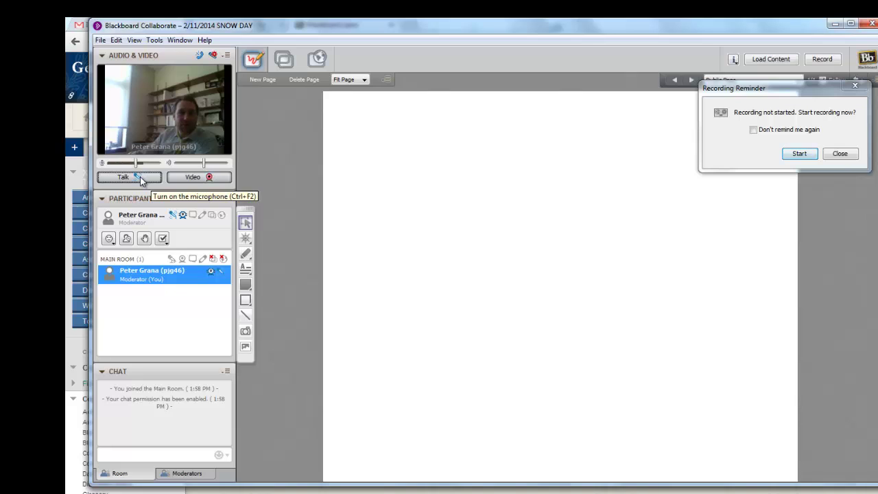
{"action": "left_click", "coordinate": [190, 176]}
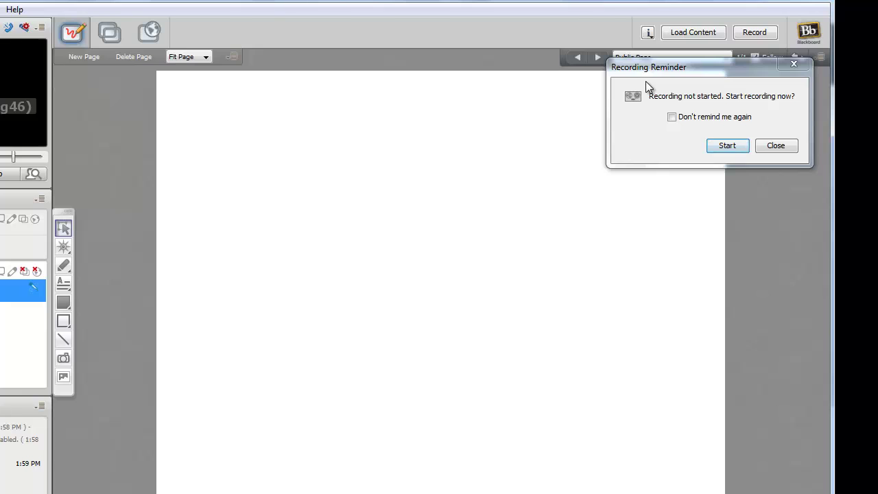
Start recording the session, and stop the recording again.
{"action": "left_click", "coordinate": [730, 148]}
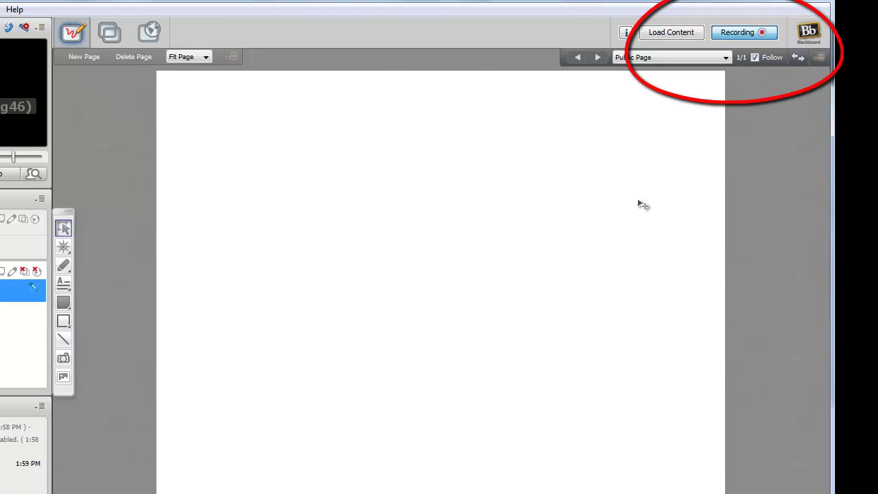
{"action": "left_click", "coordinate": [740, 37]}
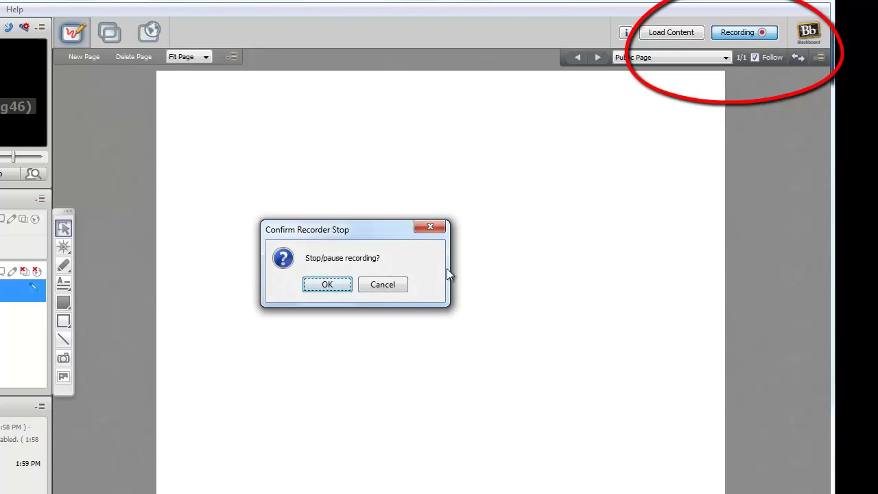
{"action": "left_click", "coordinate": [327, 283]}
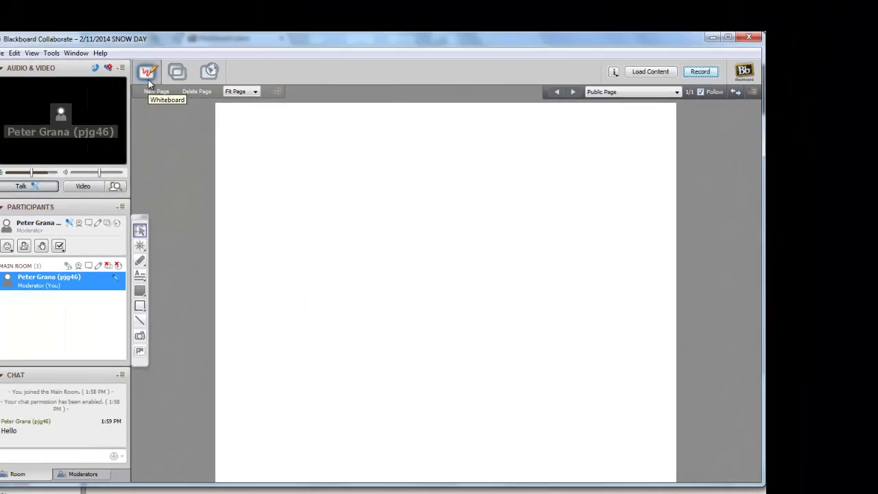
Write "2 + 2" freehand on the whiteboard with the pencil, and clear the page.
{"action": "left_click", "coordinate": [155, 259]}
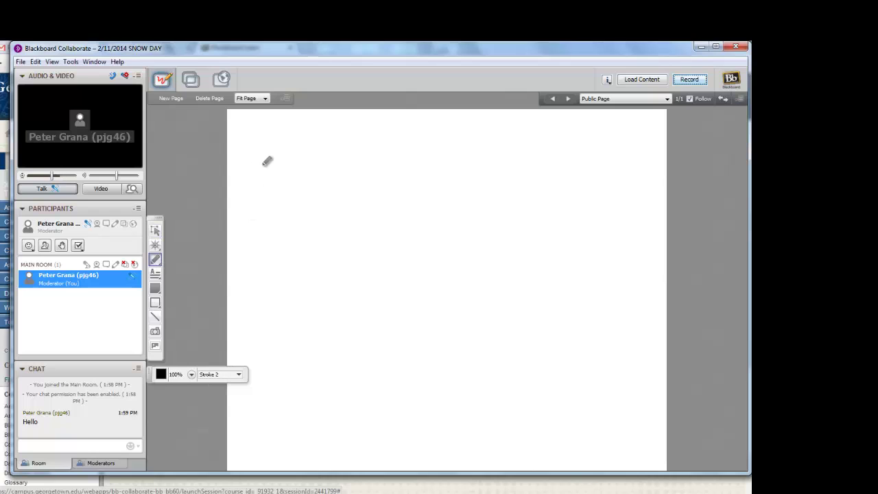
{"action": "mouse_move", "coordinate": [273, 156]}
{"action": "left_mouse_down"}
{"action": "mouse_move", "coordinate": [288, 153]}
{"action": "mouse_move", "coordinate": [293, 181]}
{"action": "mouse_move", "coordinate": [340, 167]}
{"action": "mouse_move", "coordinate": [384, 180]}
{"action": "left_mouse_up"}
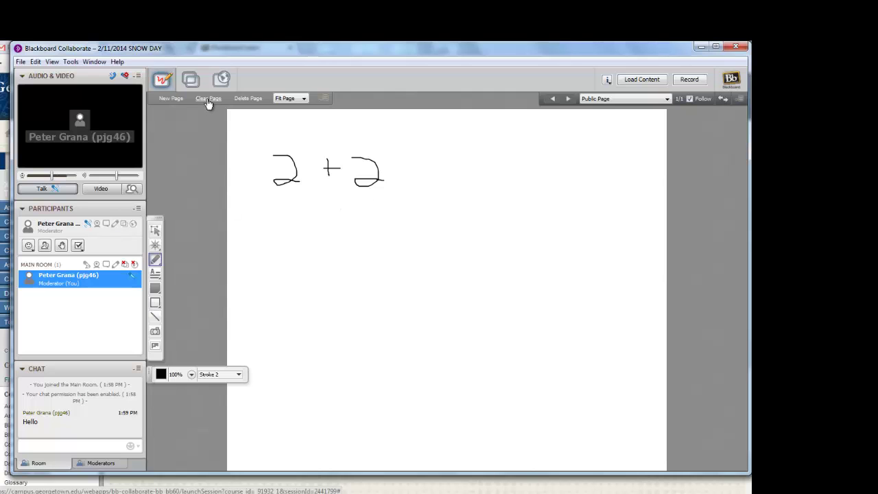
{"action": "left_click", "coordinate": [208, 99]}
{"action": "left_click", "coordinate": [358, 274]}
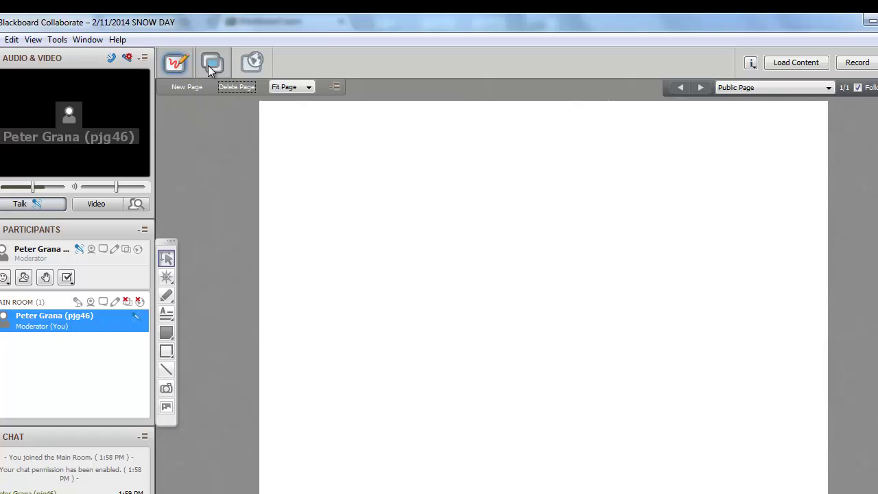
Load the Welcome Weekend January 2014 presentation from GRAD, MBA Program Office, Academic Advising & Oversight on drive H: into the whiteboard.
{"action": "left_click", "coordinate": [792, 63]}
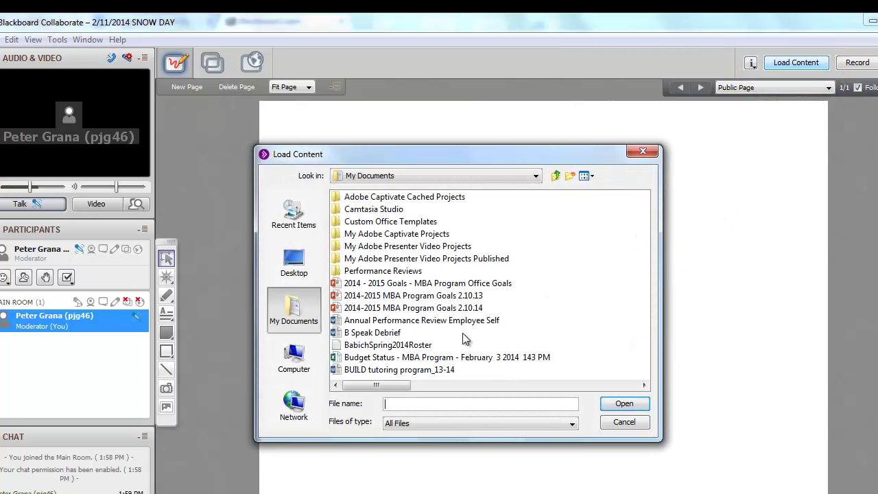
{"action": "left_click", "coordinate": [297, 352]}
{"action": "left_click", "coordinate": [388, 210]}
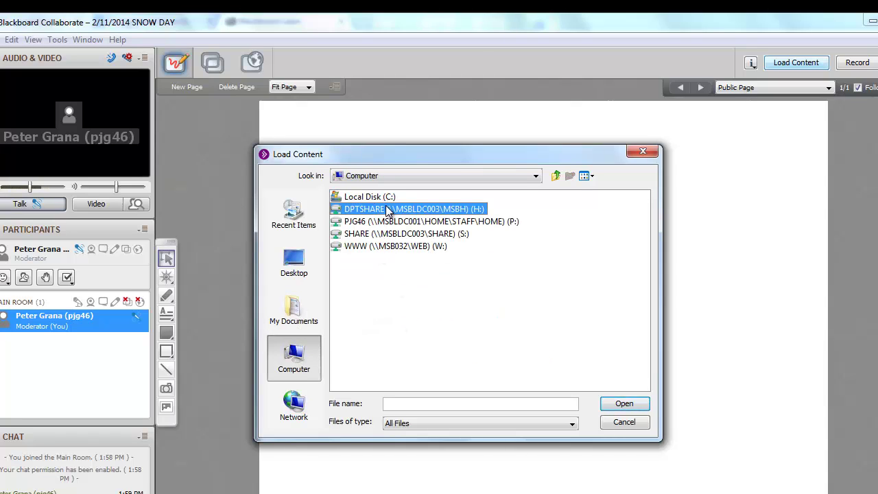
{"action": "double_click", "coordinate": [387, 210]}
{"action": "double_click", "coordinate": [358, 221]}
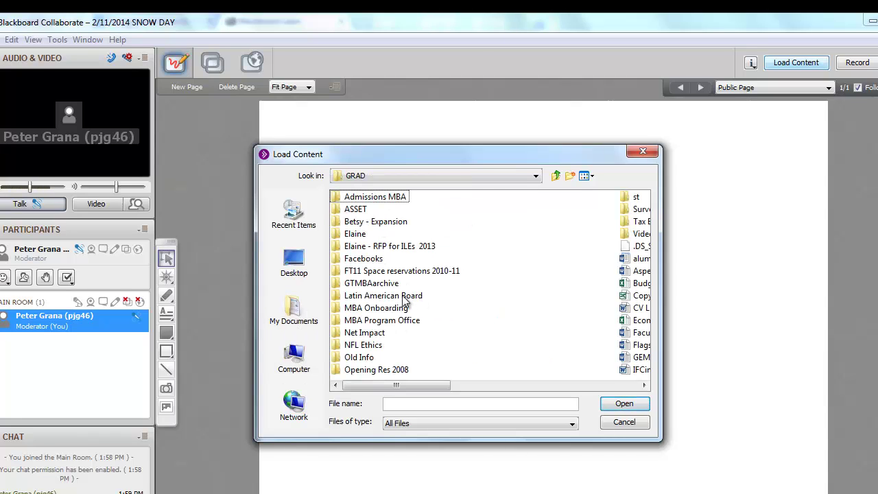
{"action": "double_click", "coordinate": [383, 320]}
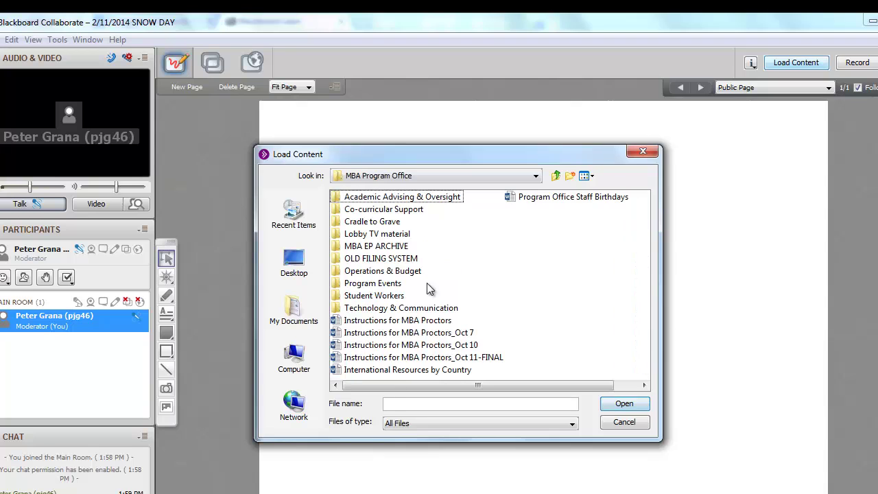
{"action": "double_click", "coordinate": [371, 198]}
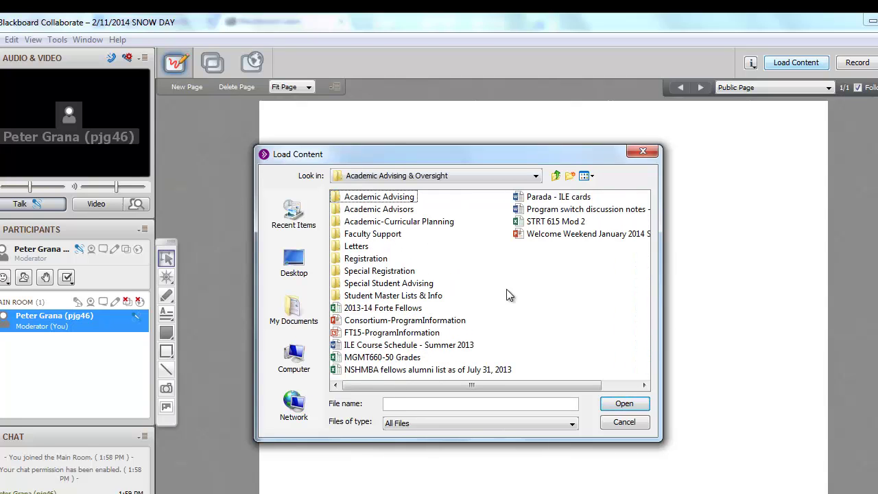
{"action": "double_click", "coordinate": [546, 235]}
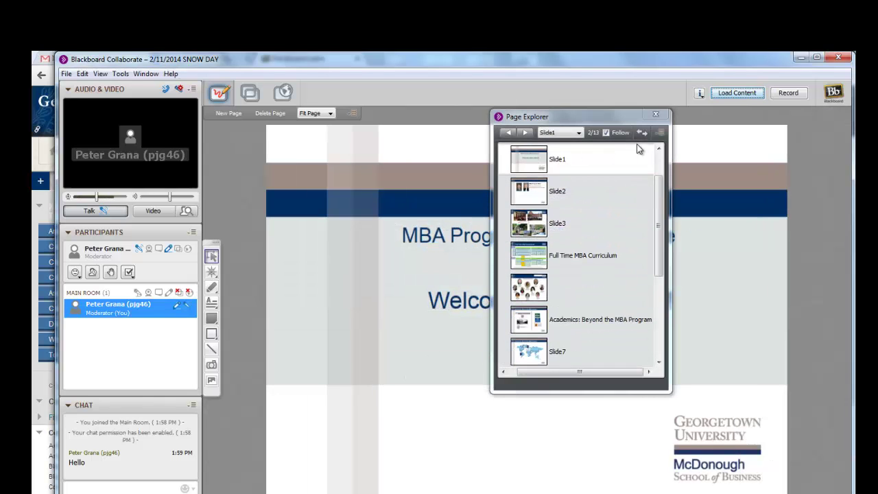
Close the Page Explorer, then page two slides forward through the loaded presentation and back to Slide1.
{"action": "left_click", "coordinate": [656, 115]}
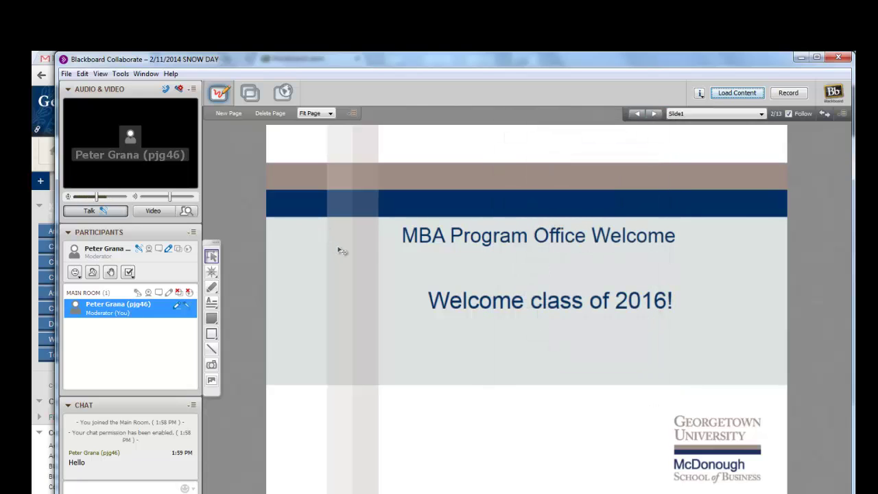
{"action": "left_click", "coordinate": [653, 114]}
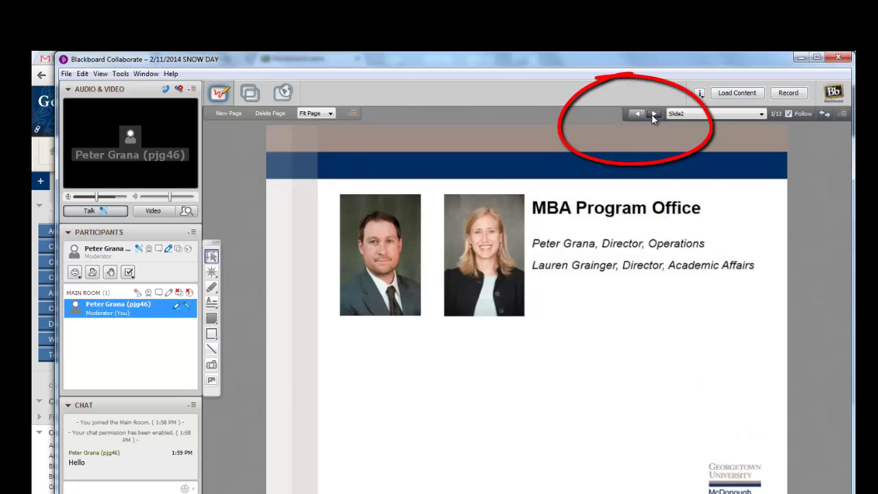
{"action": "left_click", "coordinate": [654, 115]}
{"action": "left_click", "coordinate": [632, 114]}
{"action": "left_click", "coordinate": [632, 114]}
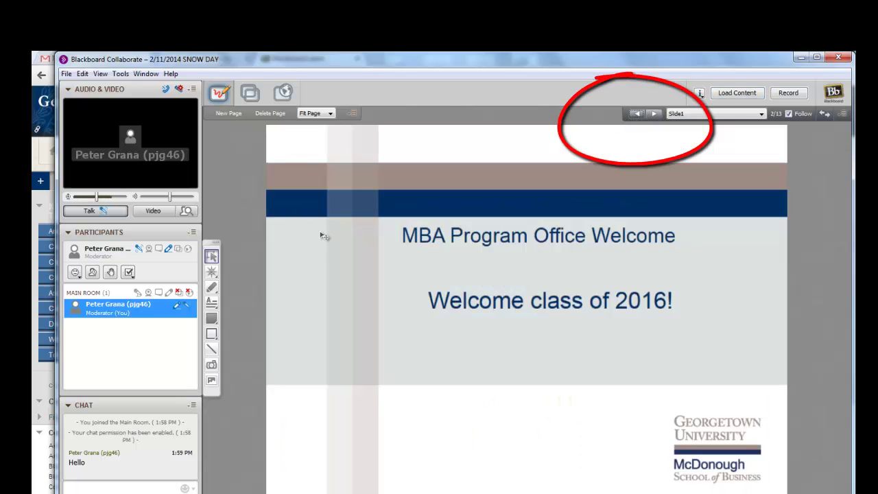
Turn the camera on again to transmit video alongside the presentation.
{"action": "left_click", "coordinate": [153, 211]}
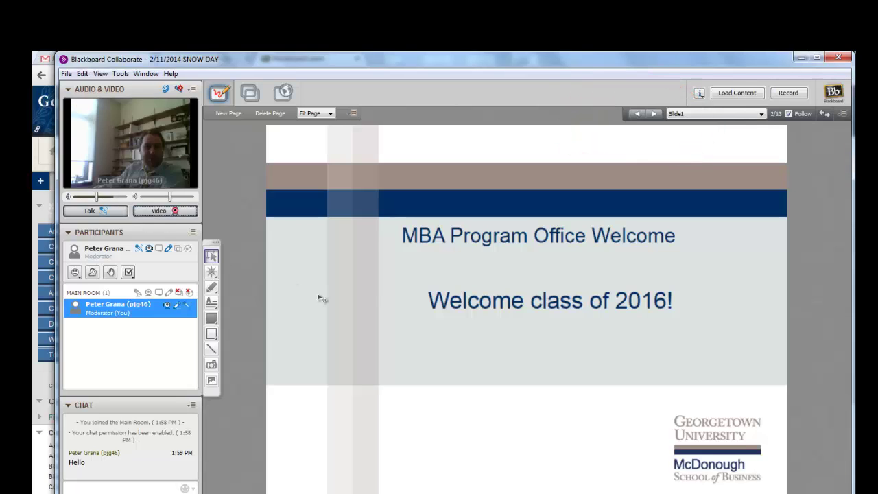